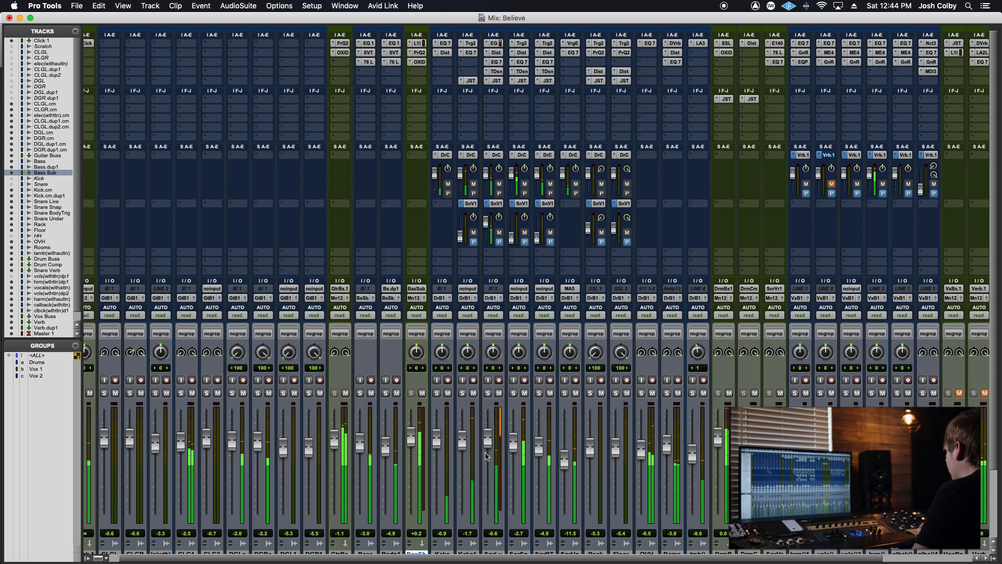
Unmute the reverb send on the lead vocal track.
scroll(480, 454, right, 3)
scroll(486, 456, right, 1)
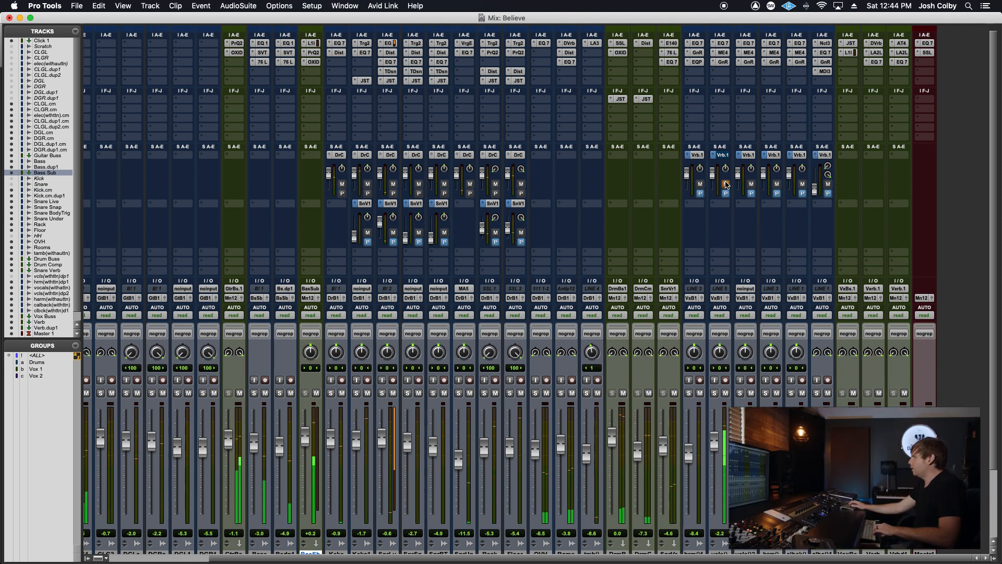
click(726, 184)
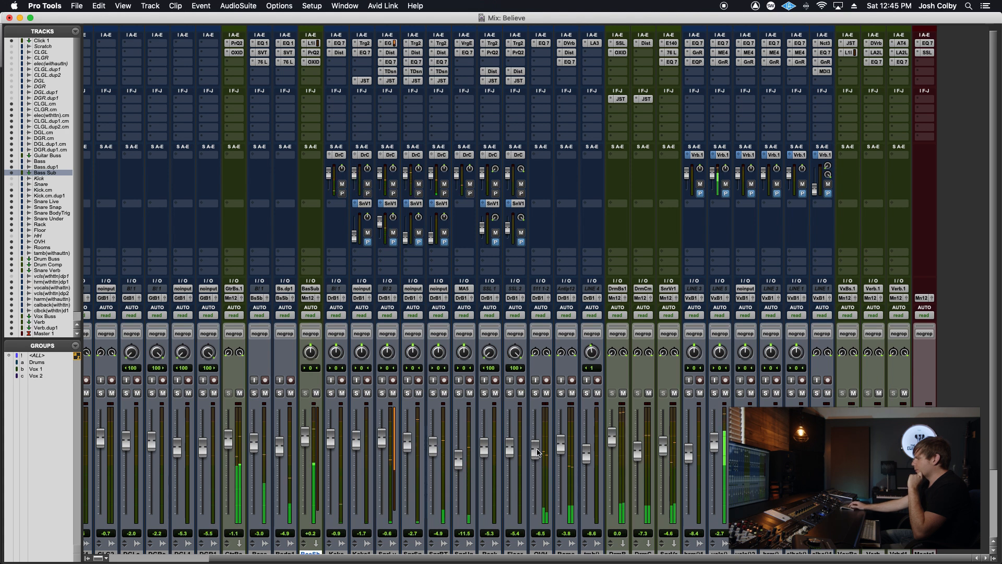
drag(537, 450, 537, 447)
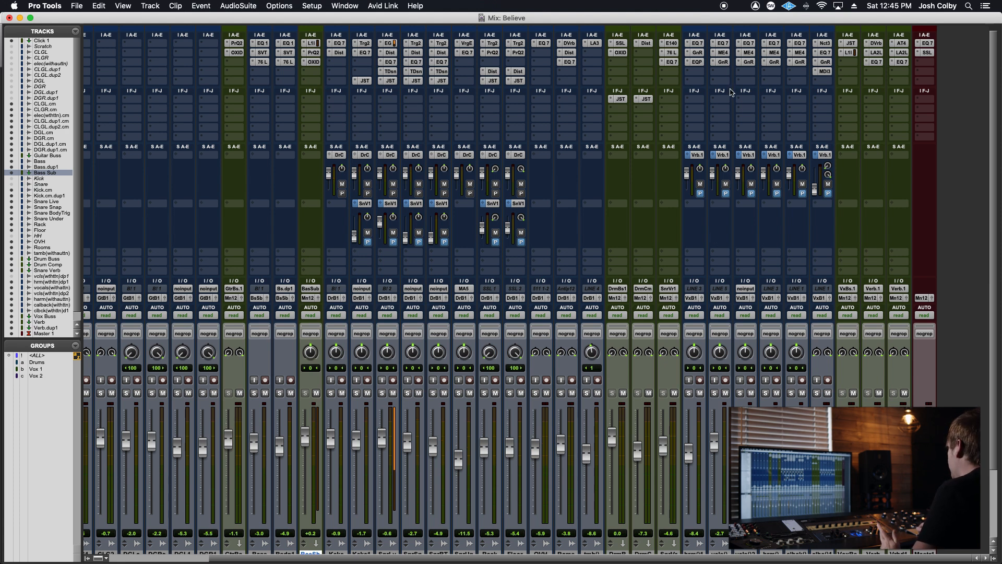
In the lead vocal's EQ3 7-Band, move the low-mid cut to 385.0 Hz with a gain of -5.0 dB.
click(721, 44)
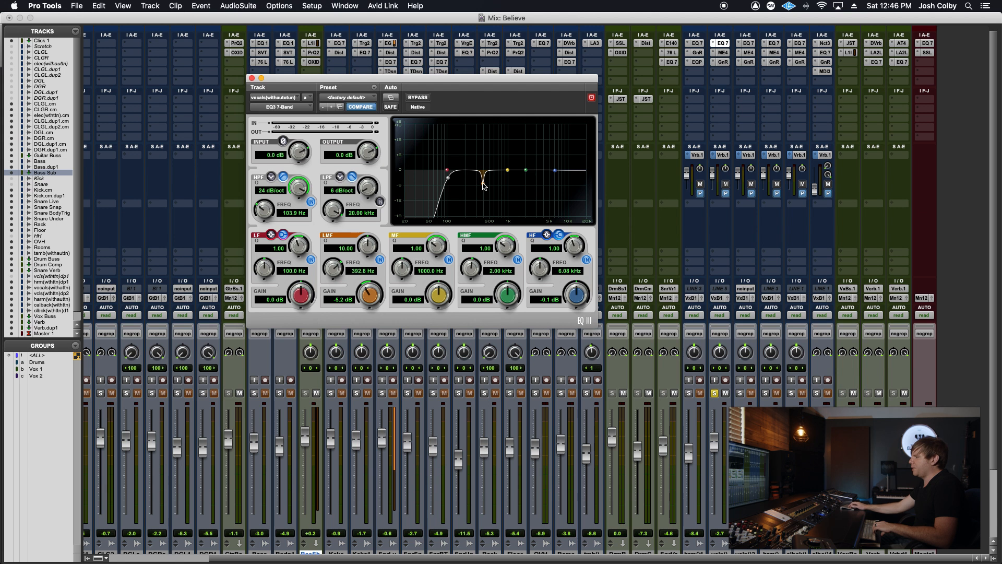
drag(485, 186, 483, 186)
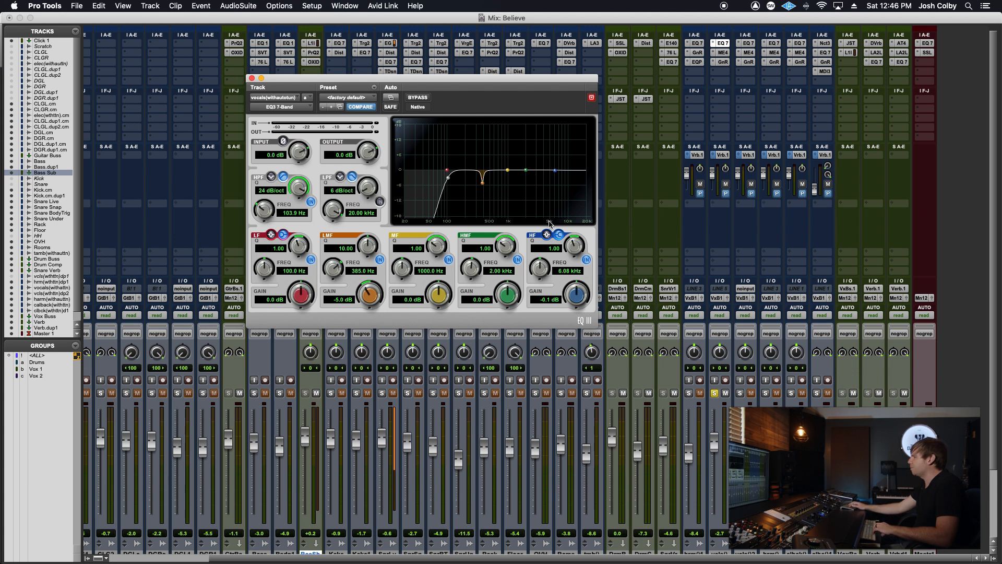
Check the lead vocal's Maag EQ4 and Gain Reduction inserts, comparing playback with Gain Reduction bypassed and active.
click(722, 53)
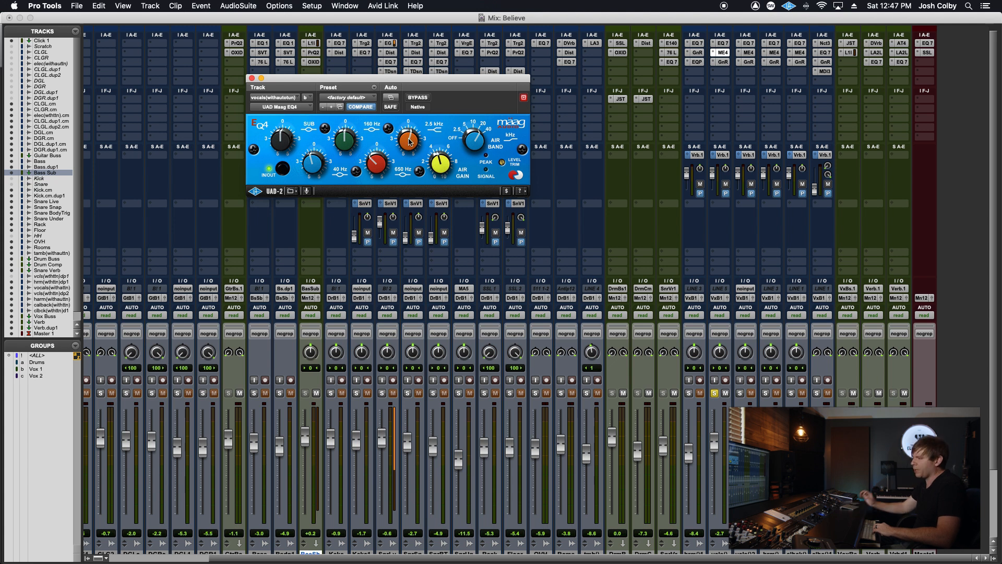
click(722, 61)
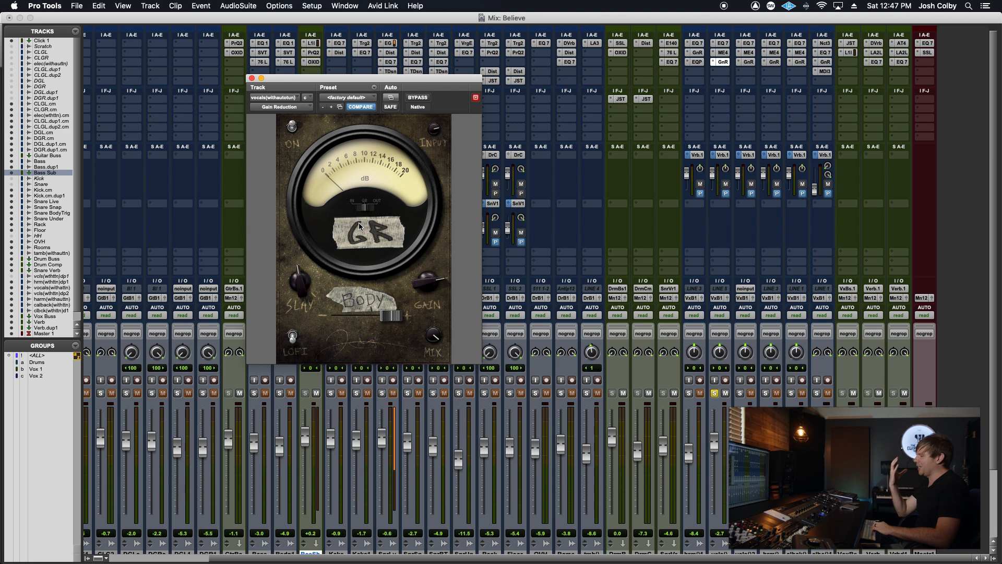
key(space)
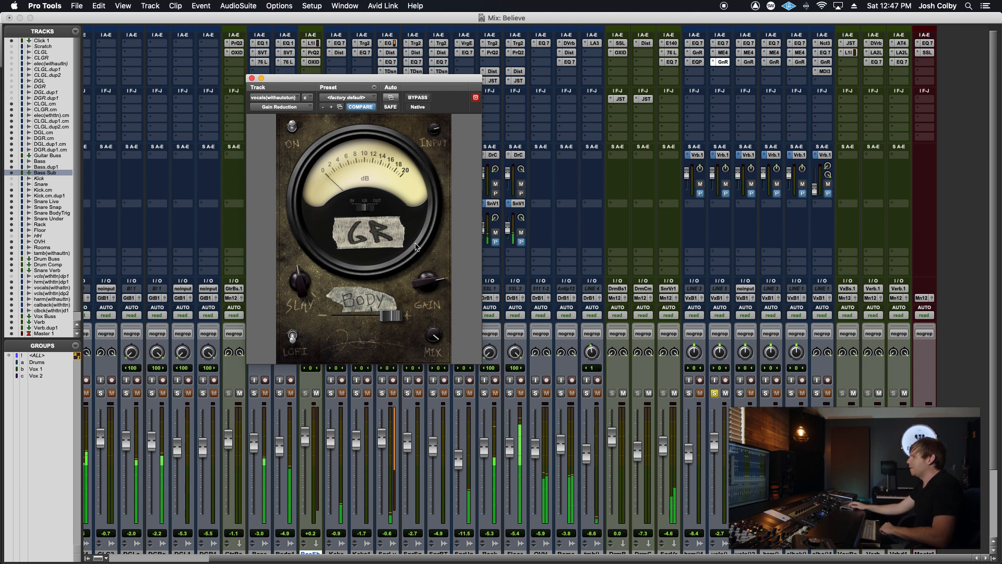
click(416, 98)
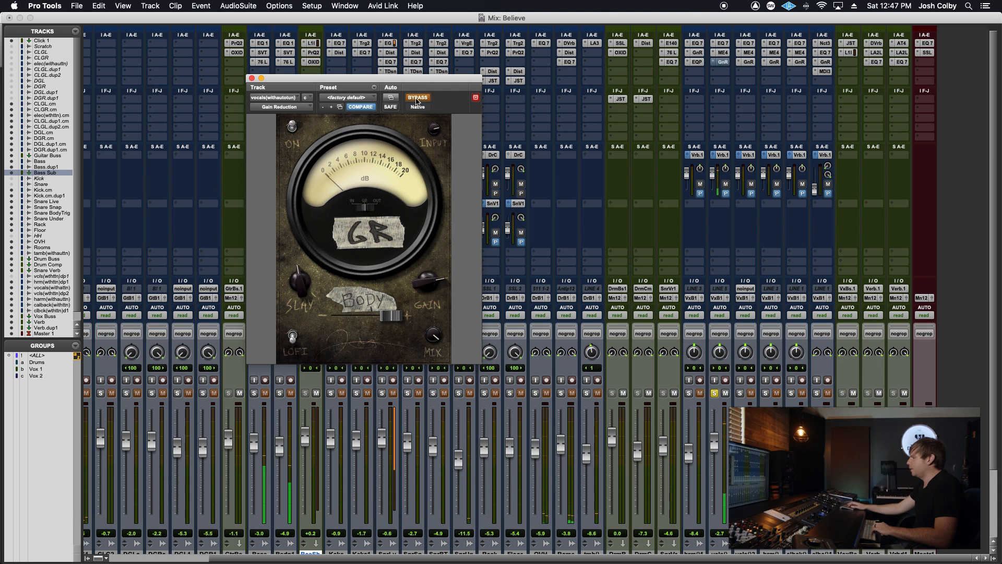
click(416, 98)
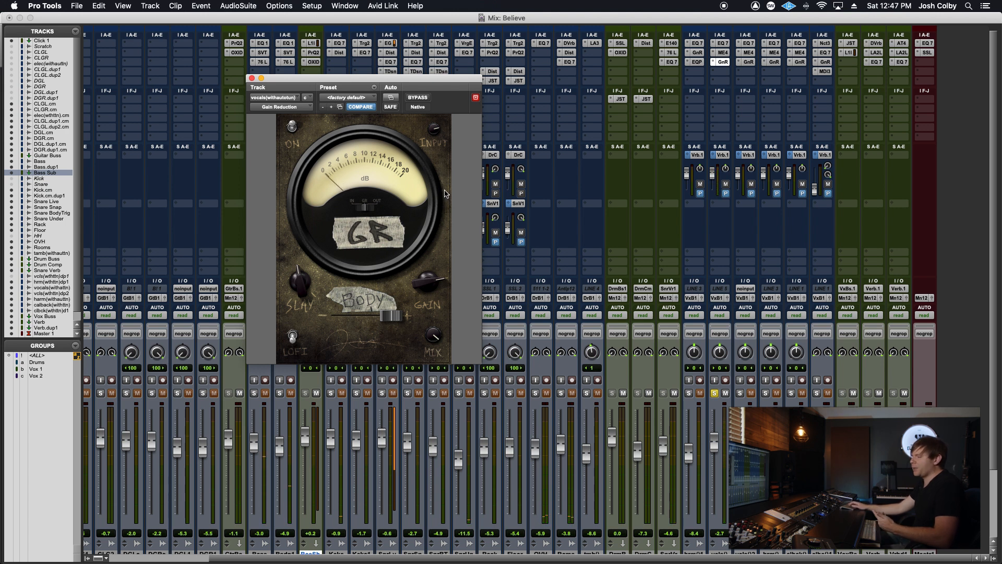
Examine the edited lead vocal clips through the first verse in the Edit window, and return to the mixer.
key(super+equal)
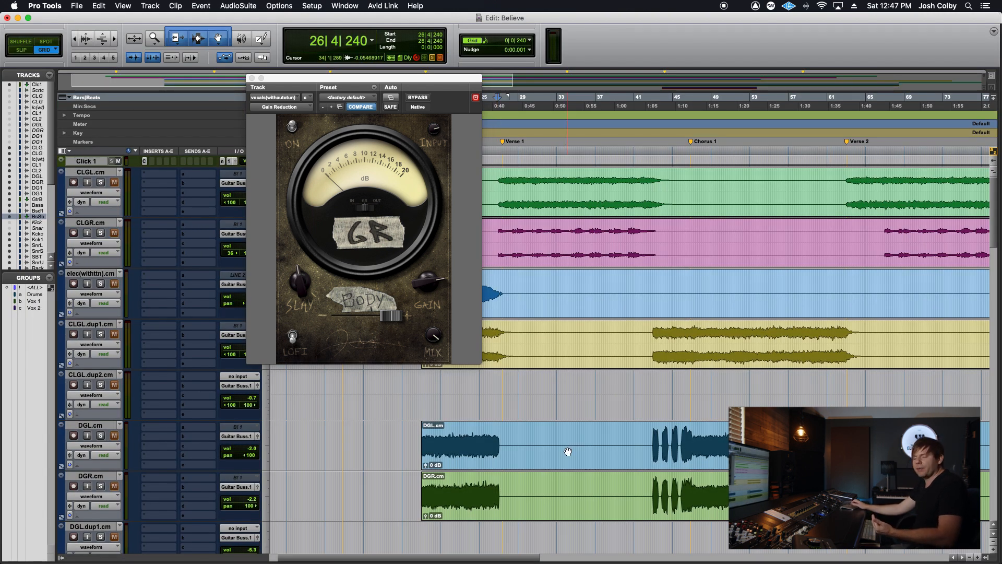
scroll(568, 452, down, 20)
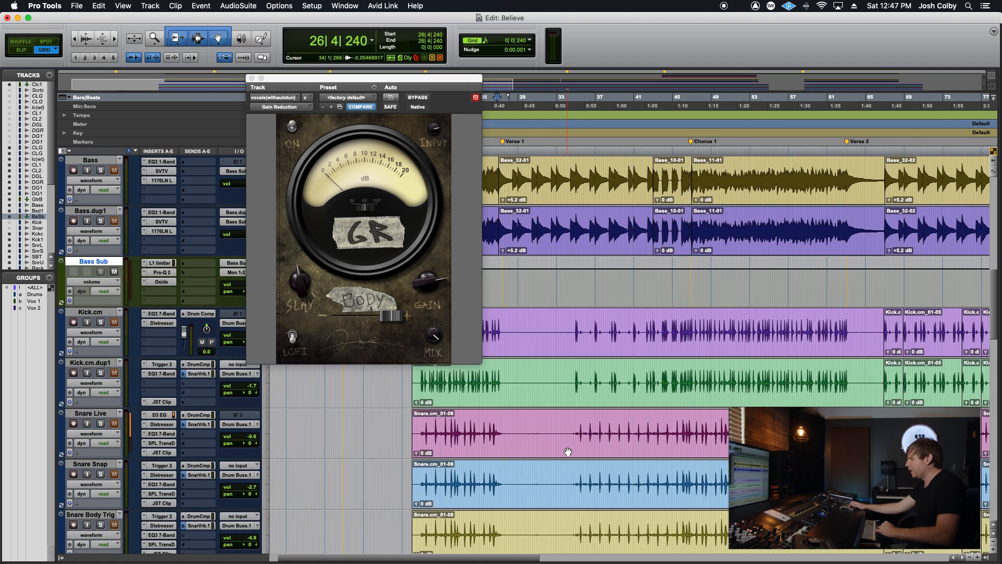
scroll(568, 452, down, 8)
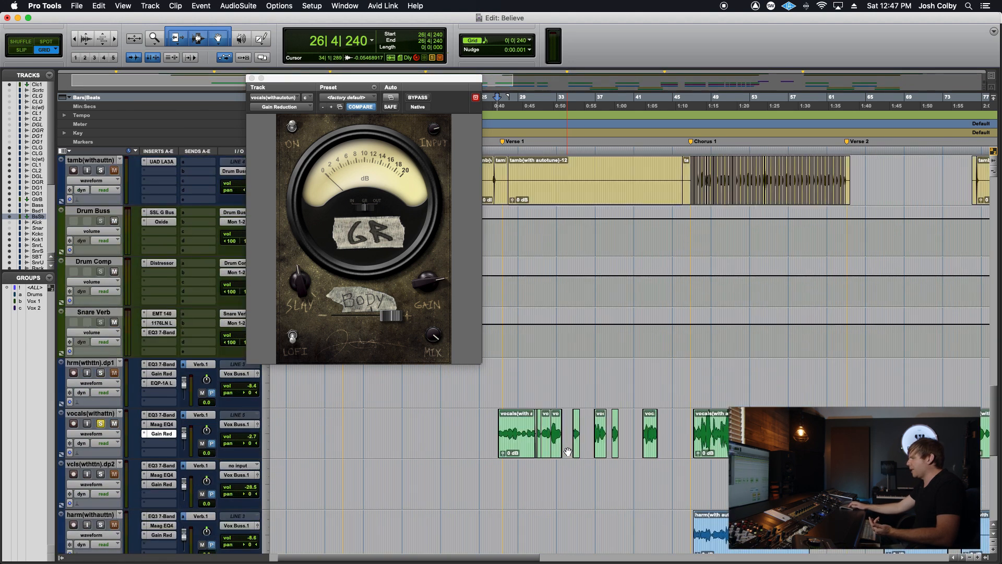
key(t)
key(t)
key(t)
scroll(677, 441, right, 7)
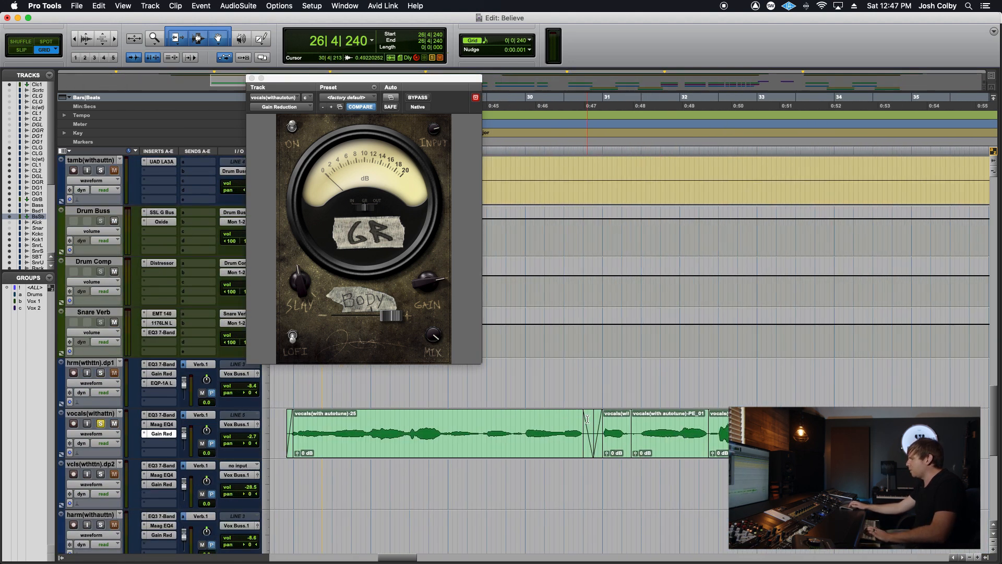
scroll(704, 431, right, 10)
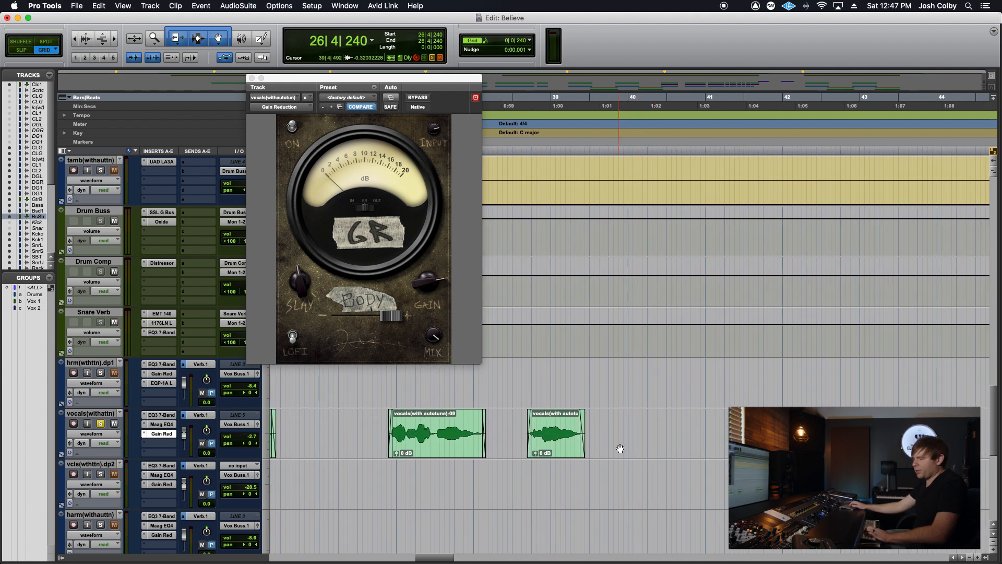
key(r)
key(r)
key(r)
key(super+equal)
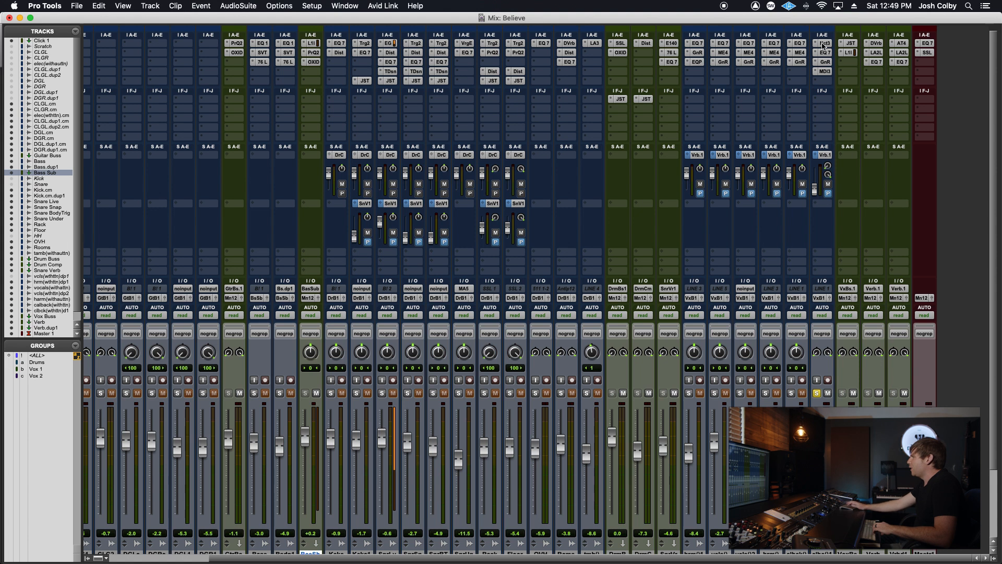
Review the Pitch and Harmony modules of Nectar 3 on the duplicated callback track.
click(823, 44)
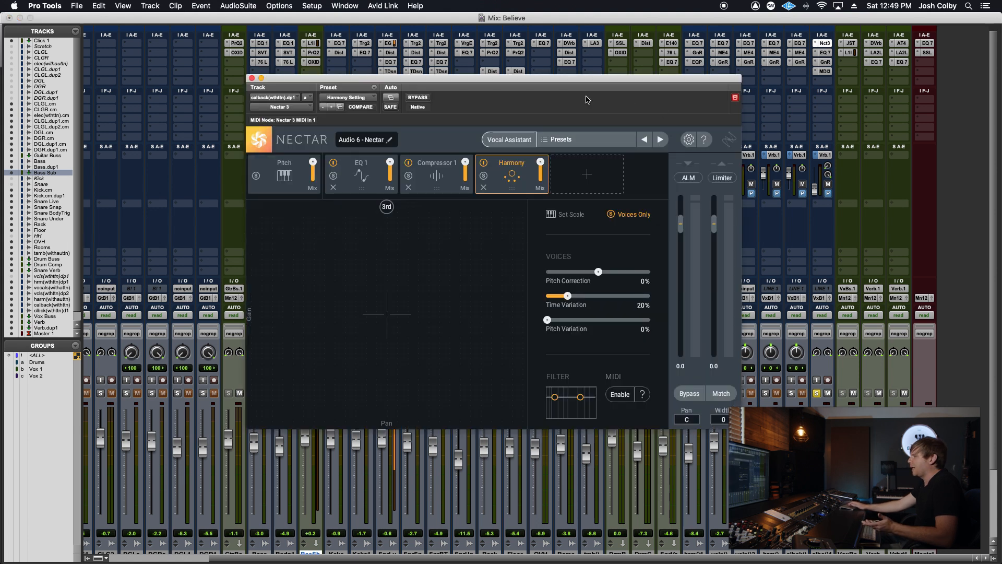
click(269, 180)
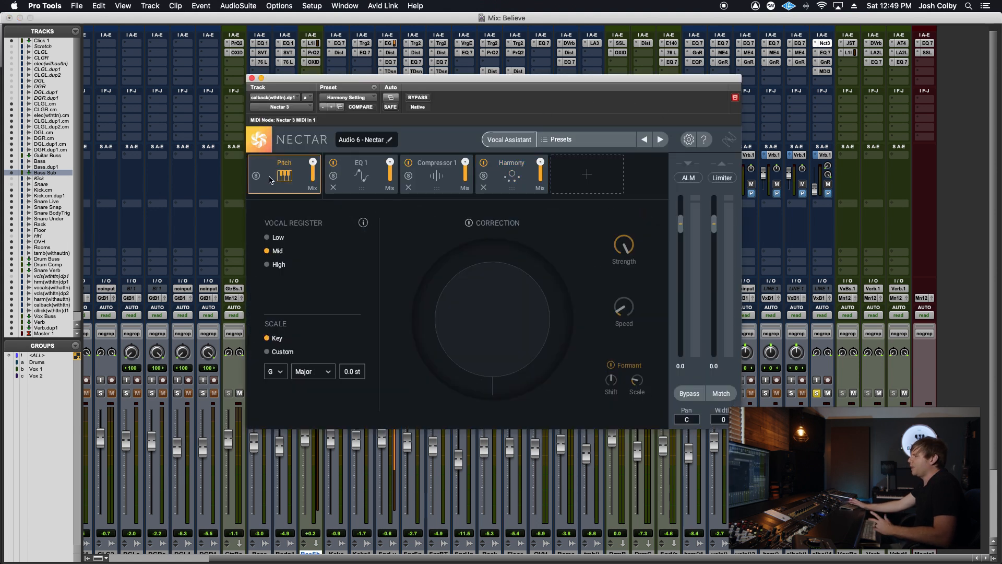
click(526, 176)
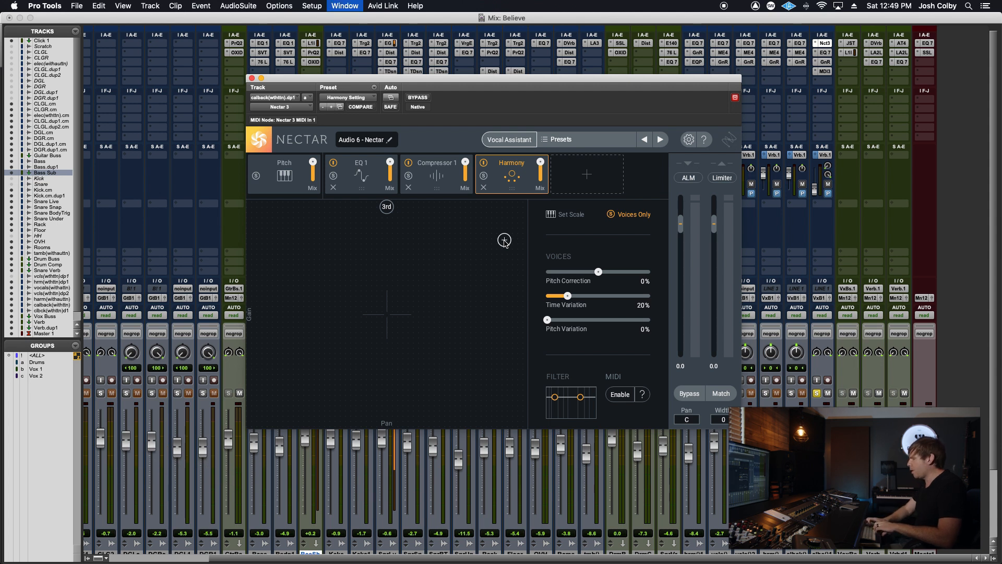
Play the callback clips in the second chorus, with the callback track soloed alongside its duplicate.
key(super+equal)
scroll(543, 517, down, 4)
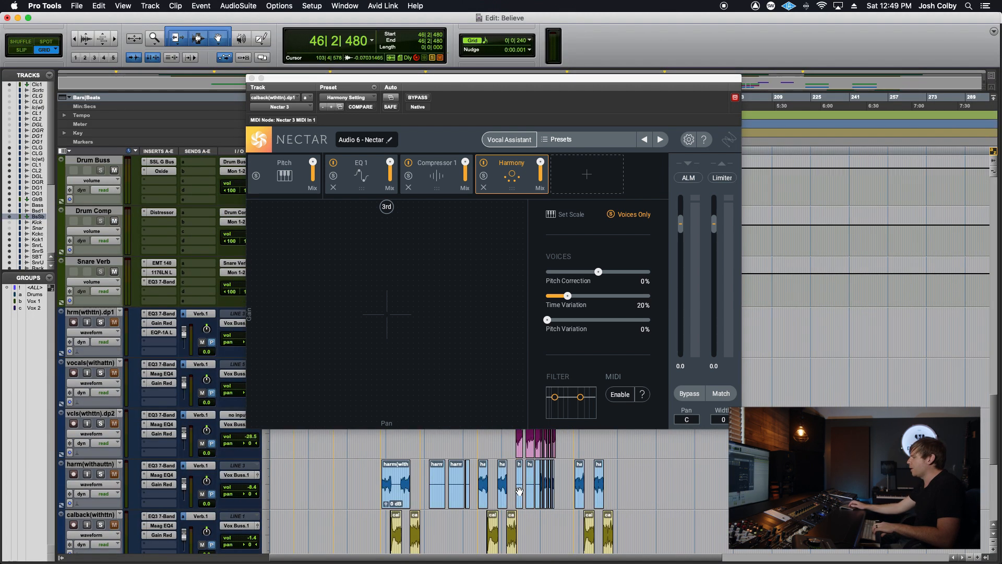
scroll(519, 490, down, 4)
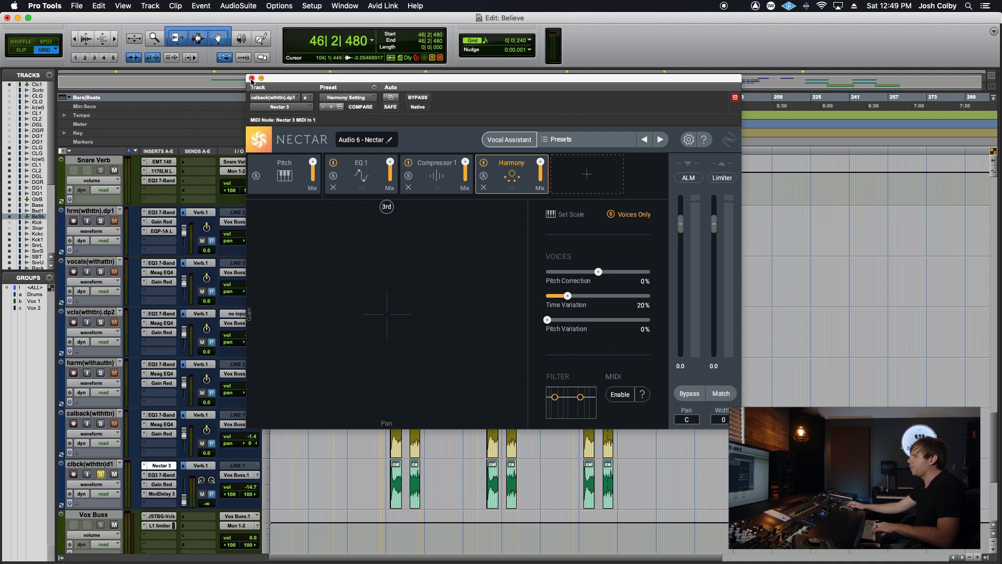
click(251, 79)
click(493, 446)
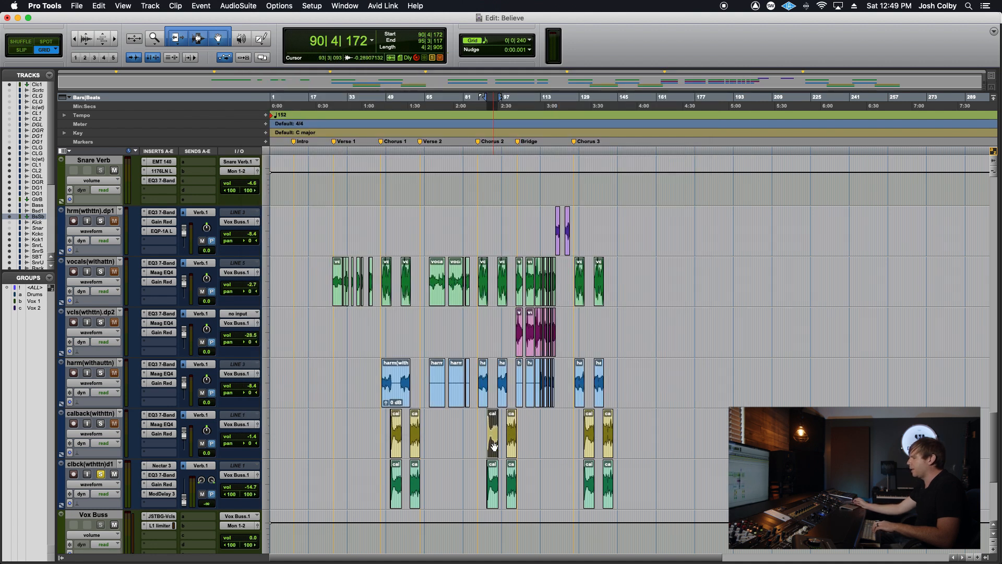
key(space)
click(102, 424)
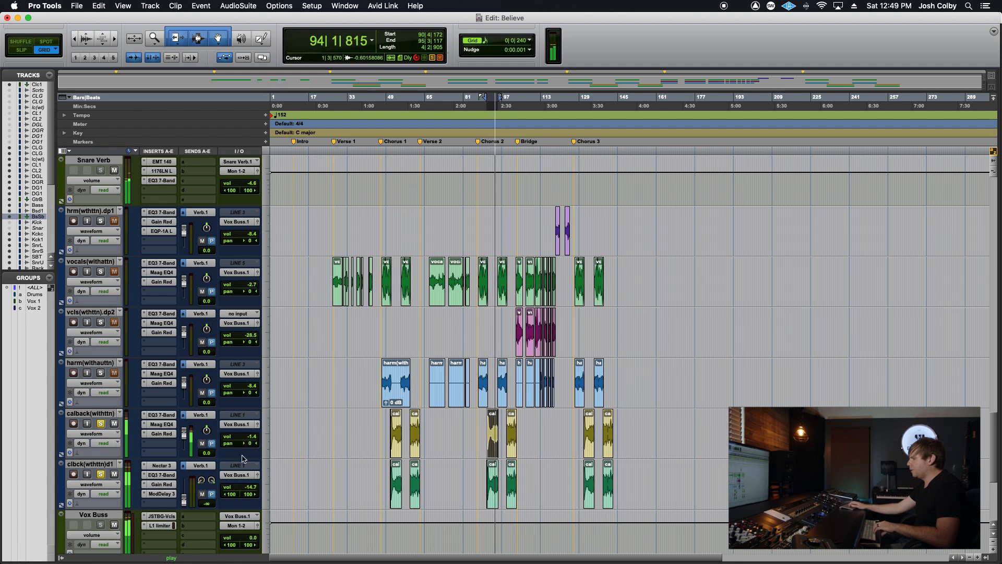
key(space)
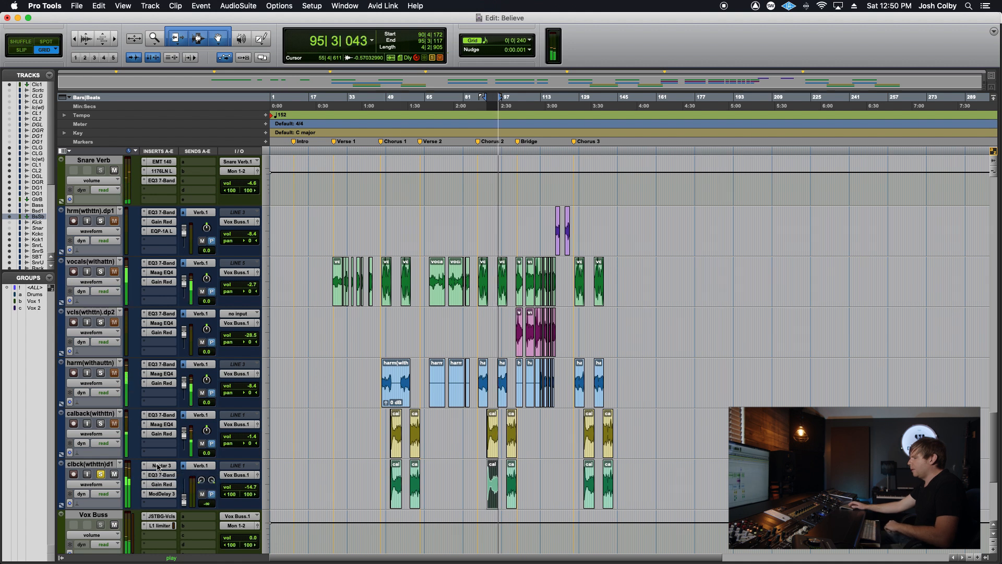
key(space)
Check the Nectar 3 and Mod Delay III settings on the duplicated callback track, including with the track out of solo.
click(158, 466)
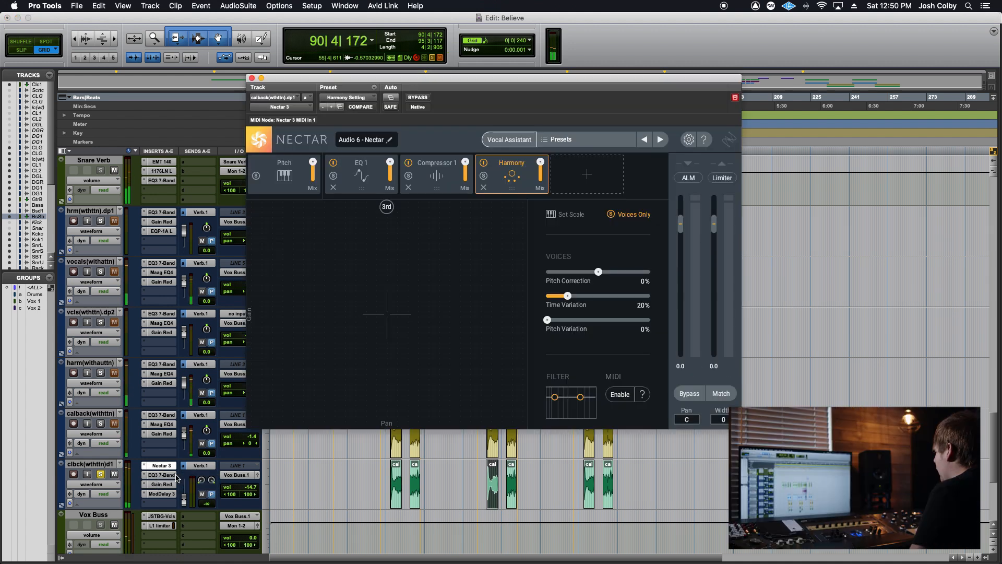
click(251, 78)
key(super+equal)
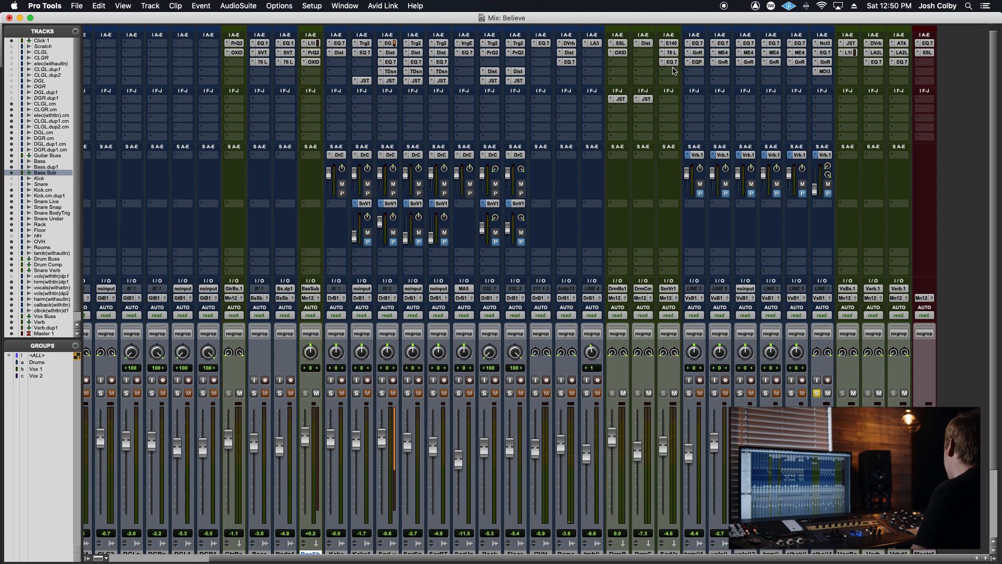
click(825, 71)
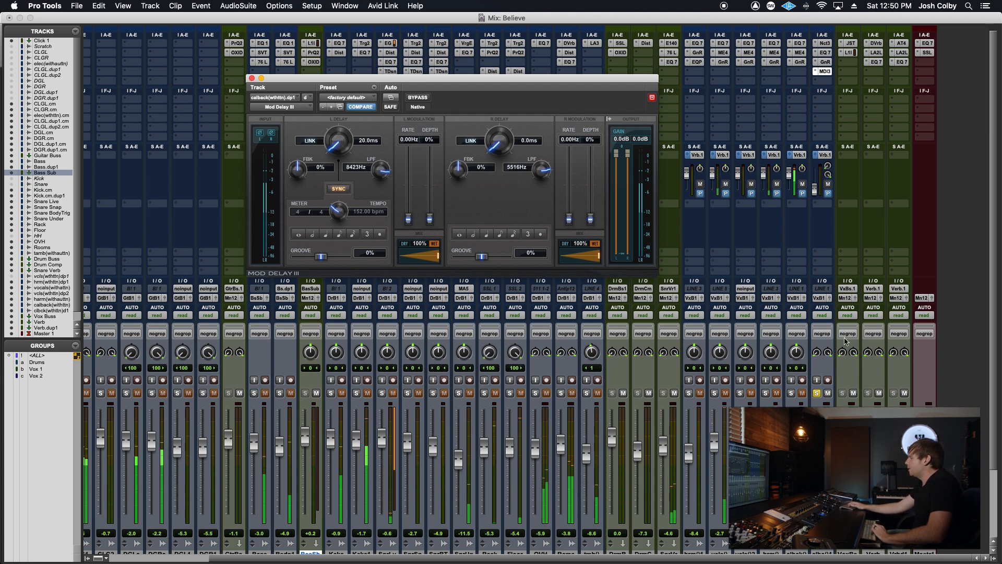
click(817, 449)
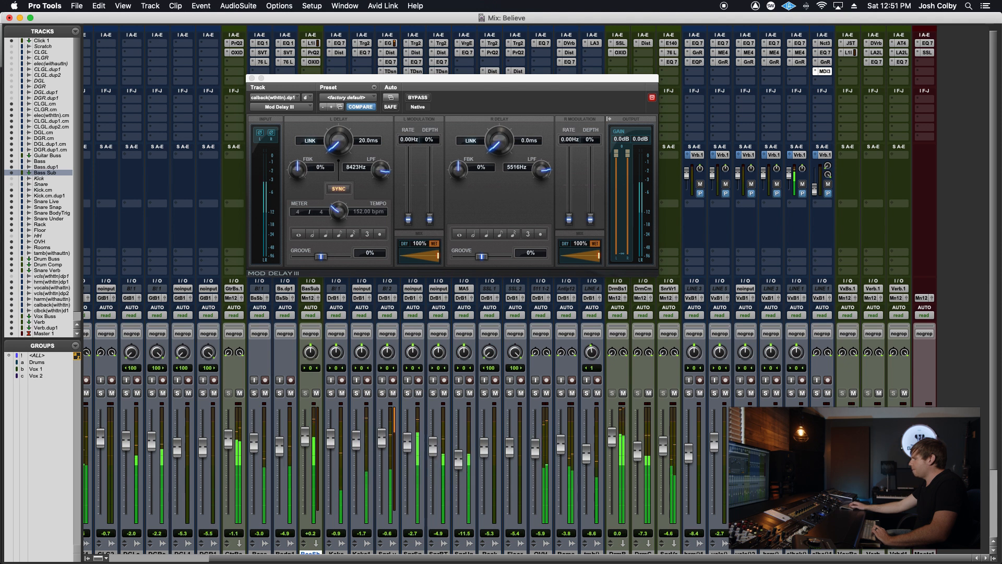
click(252, 78)
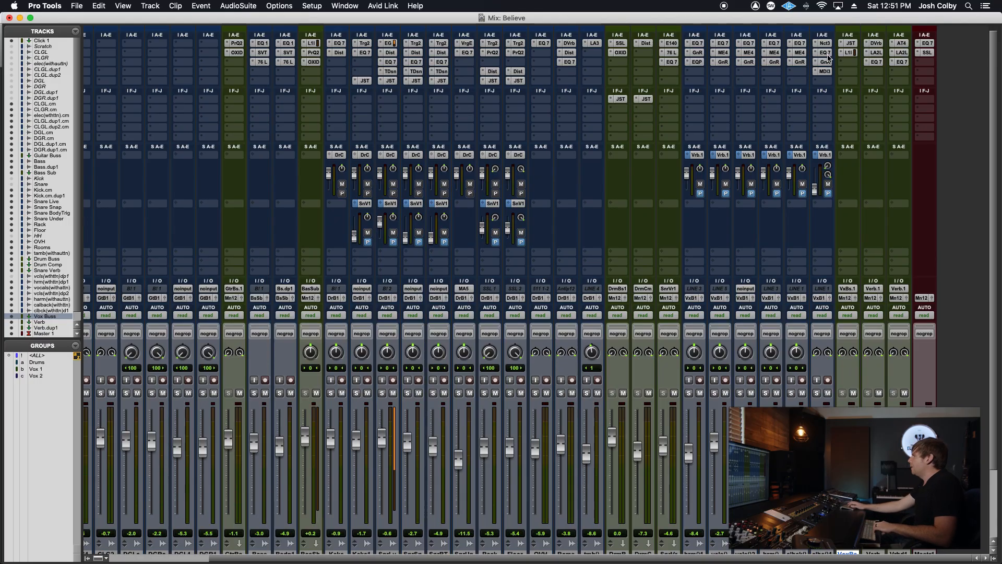
Review the JST BG-Vocals and L1 limiter settings on the Vox Buss.
click(851, 43)
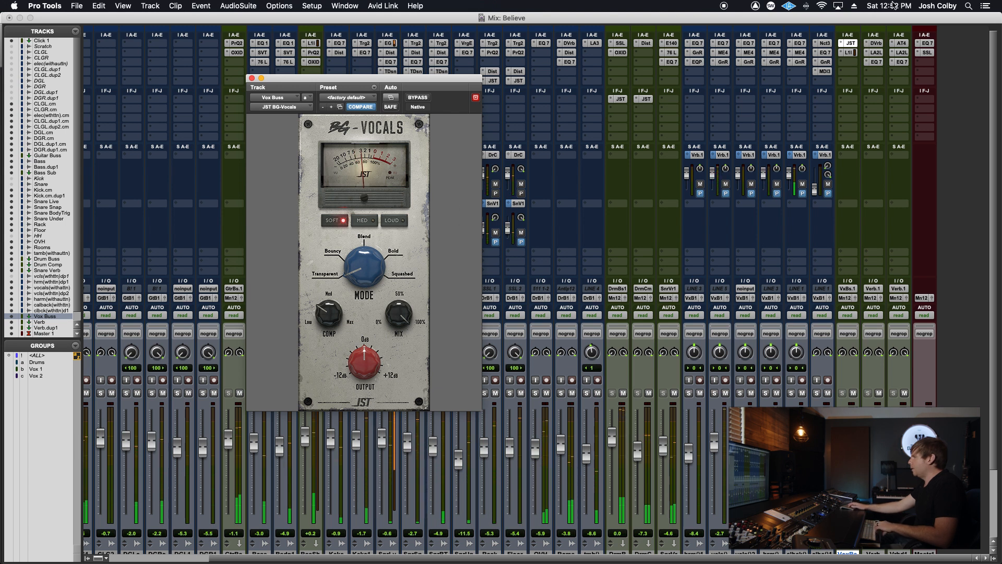
click(849, 54)
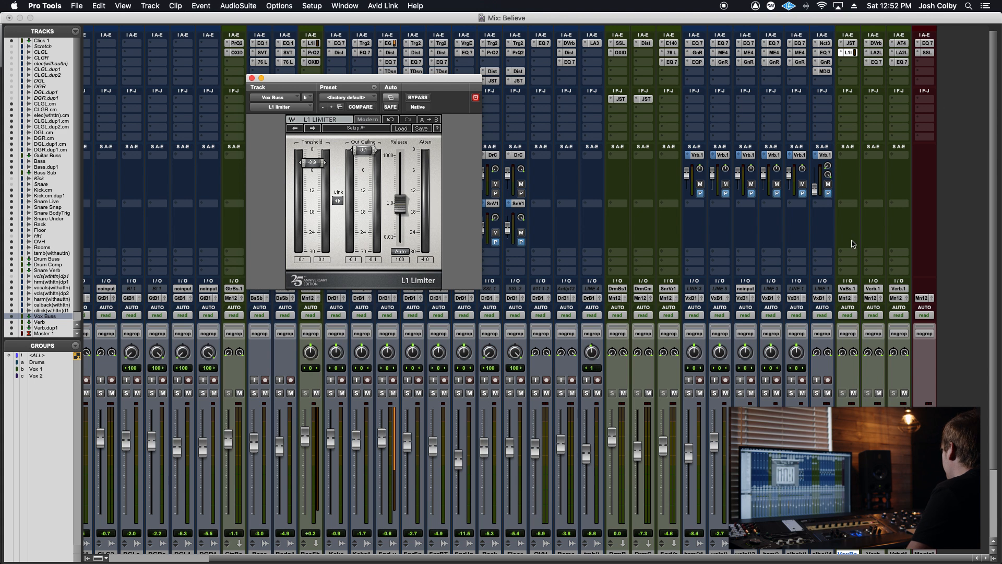
click(252, 79)
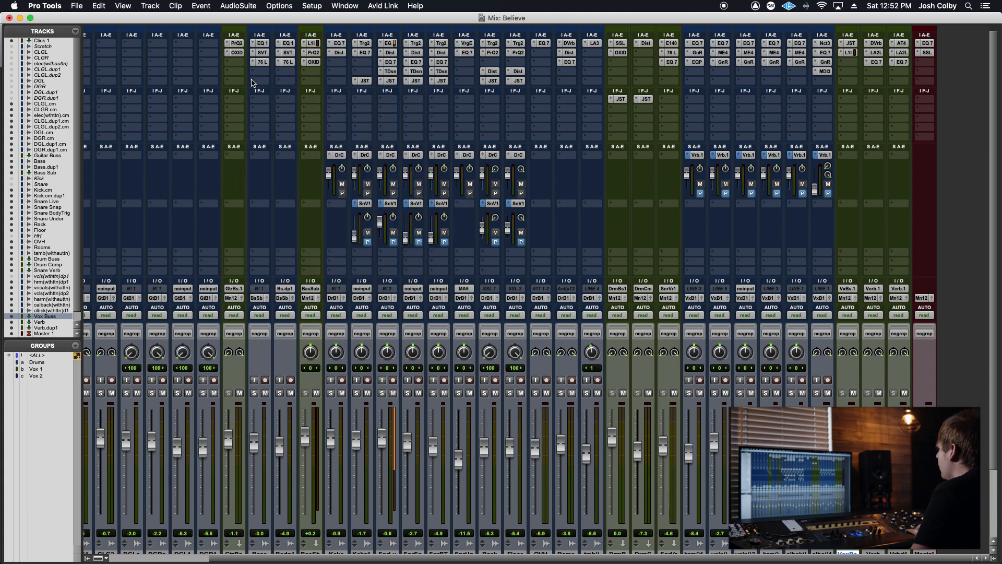
Solo the callback track with the duplicate reverb track muted, and set the Verb track's D-Verb pre-delay to 11 ms.
click(849, 53)
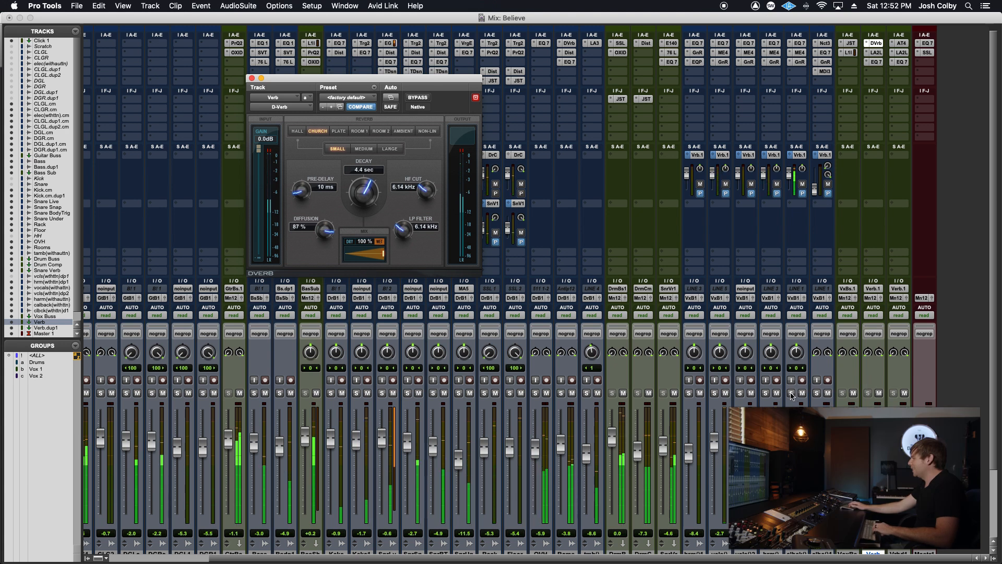
click(791, 393)
click(904, 393)
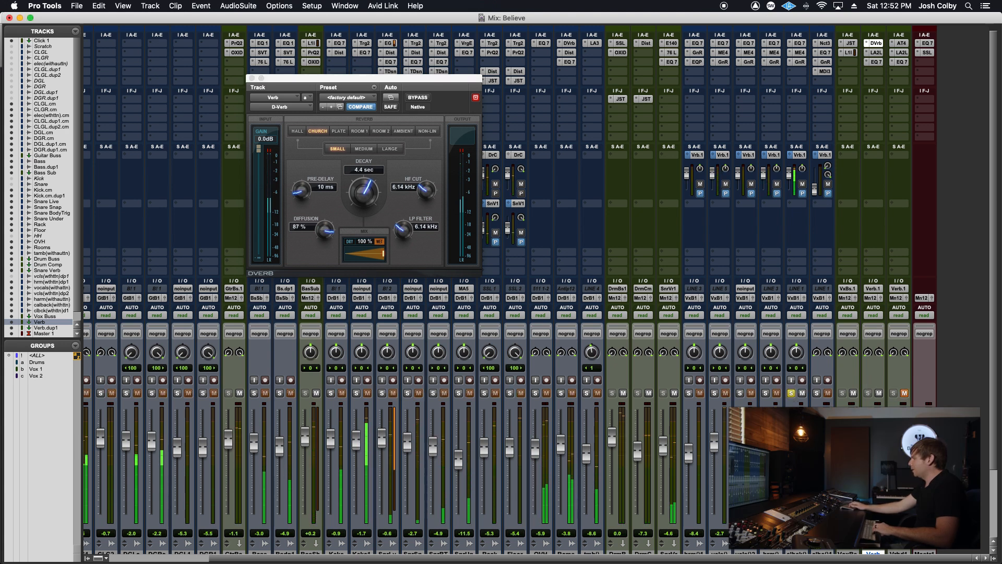
click(297, 193)
drag(296, 193, 296, 191)
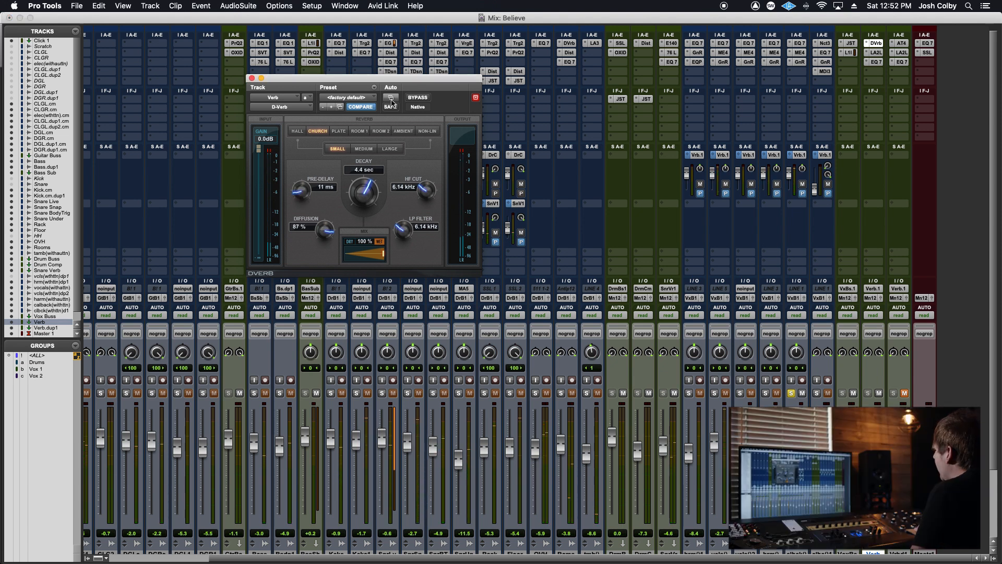
Set the Verb track's D-Verb pre-delay to 10 ms, listening with the callback track in and out of solo.
drag(440, 82, 517, 61)
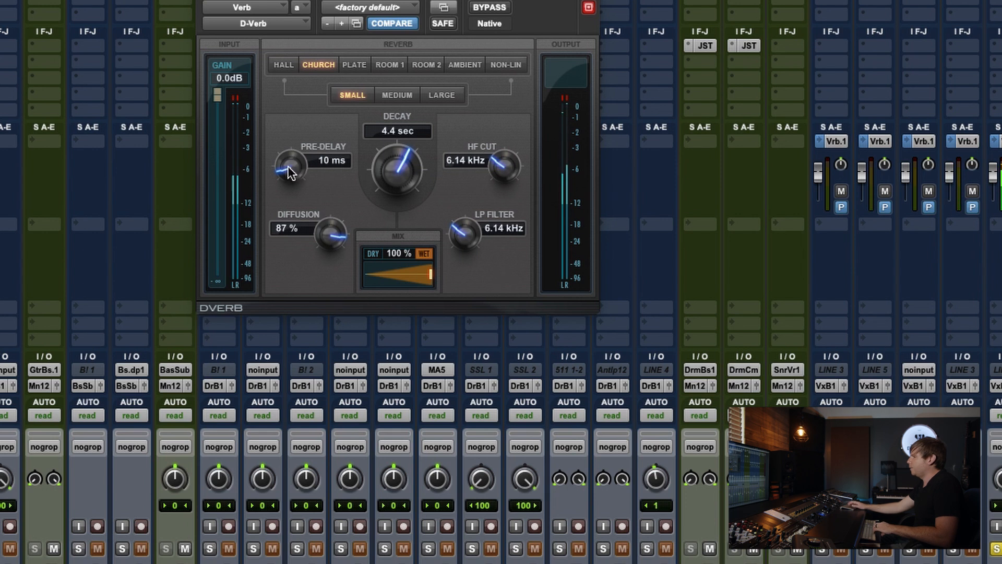
drag(288, 167, 288, 165)
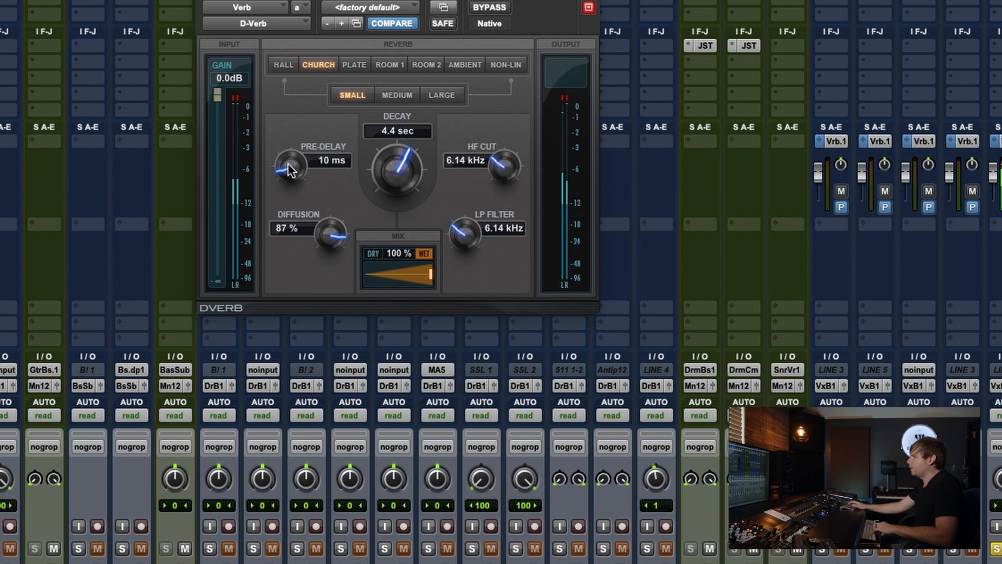
click(996, 549)
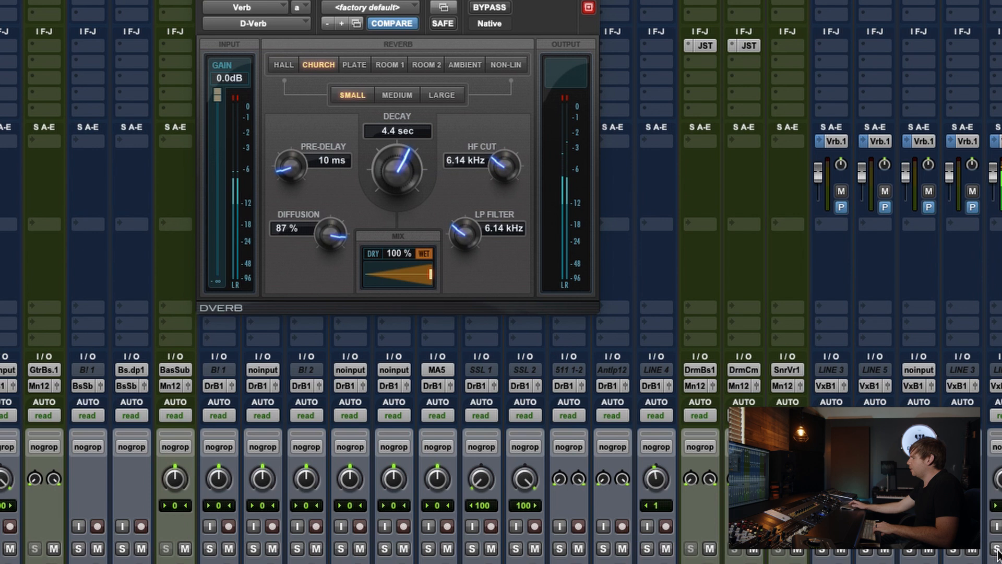
click(996, 549)
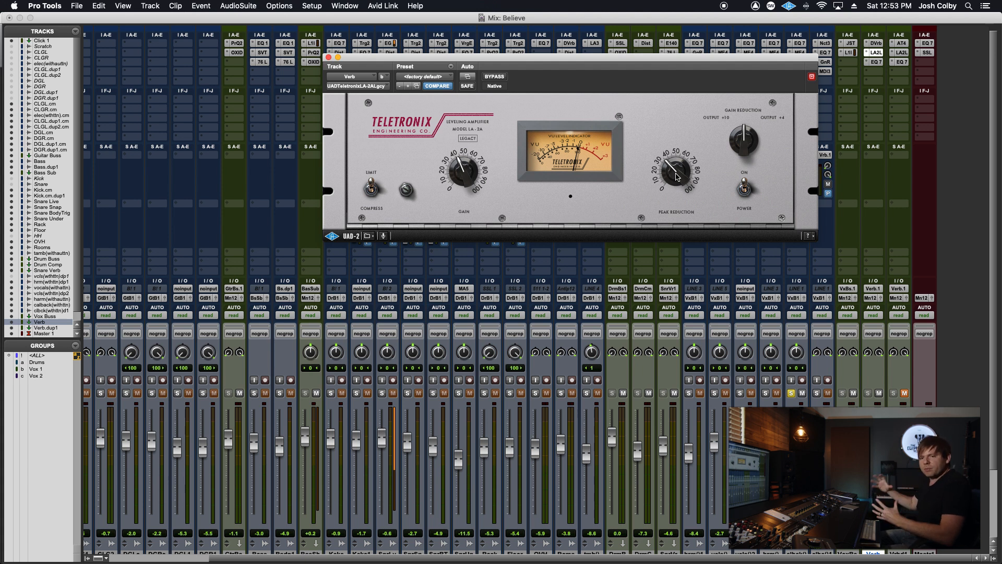
Close the LA-2A on the Verb track and check the track's EQ3 7-Band settings.
click(328, 57)
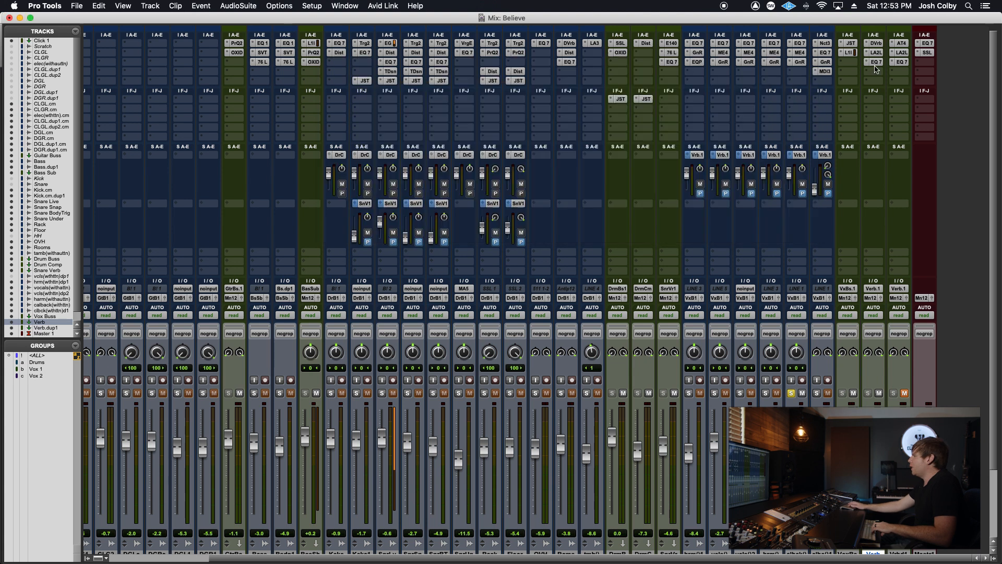
click(876, 61)
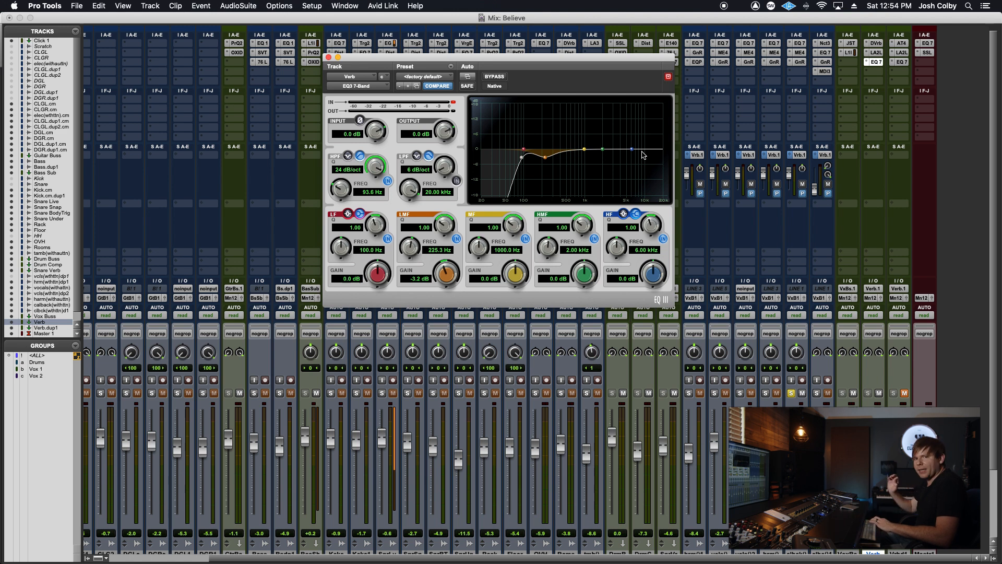
click(328, 57)
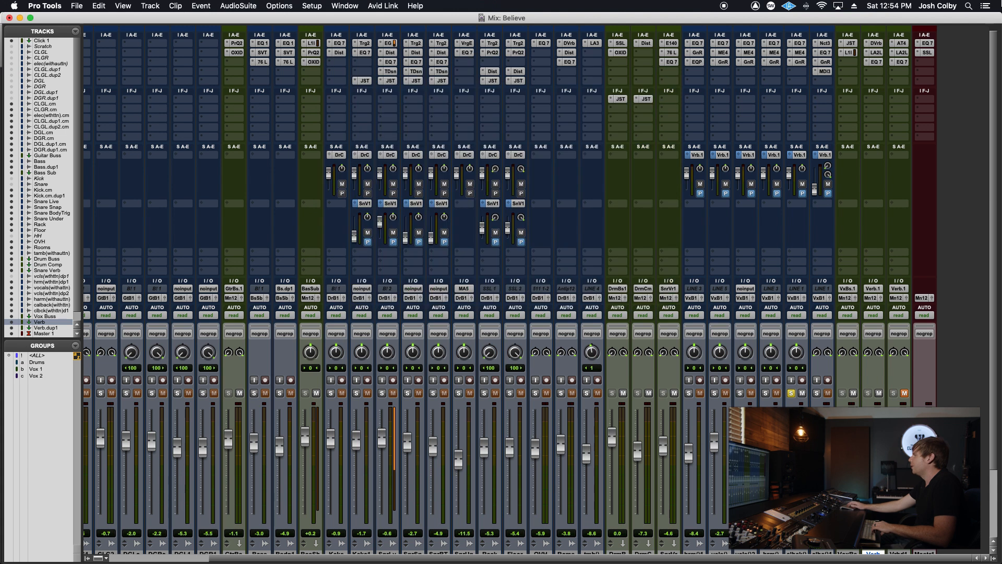
Take the callback track out of solo and inspect AmpliTube 4's Amp A and Rack A digital delay on the duplicate reverb track.
click(792, 393)
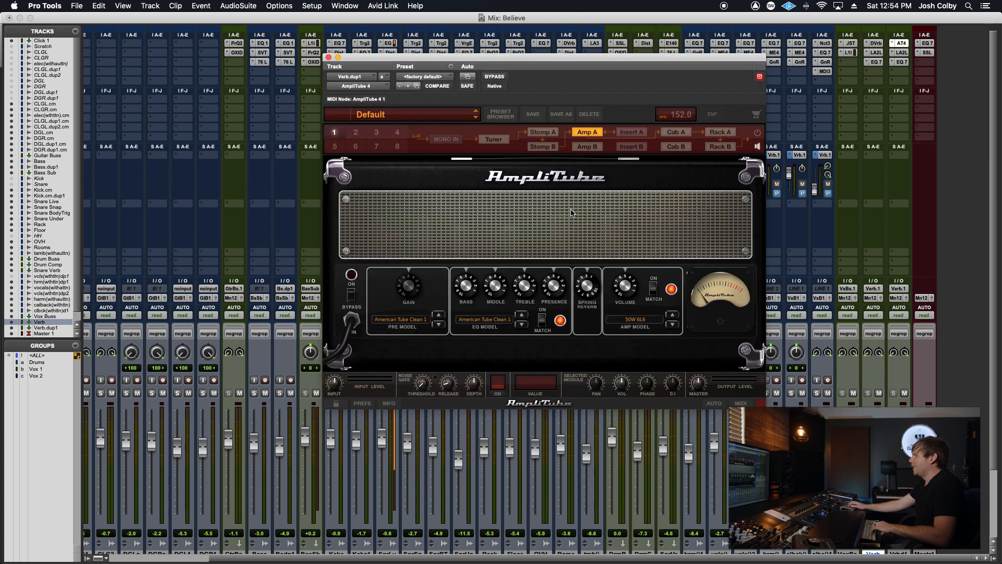
click(723, 132)
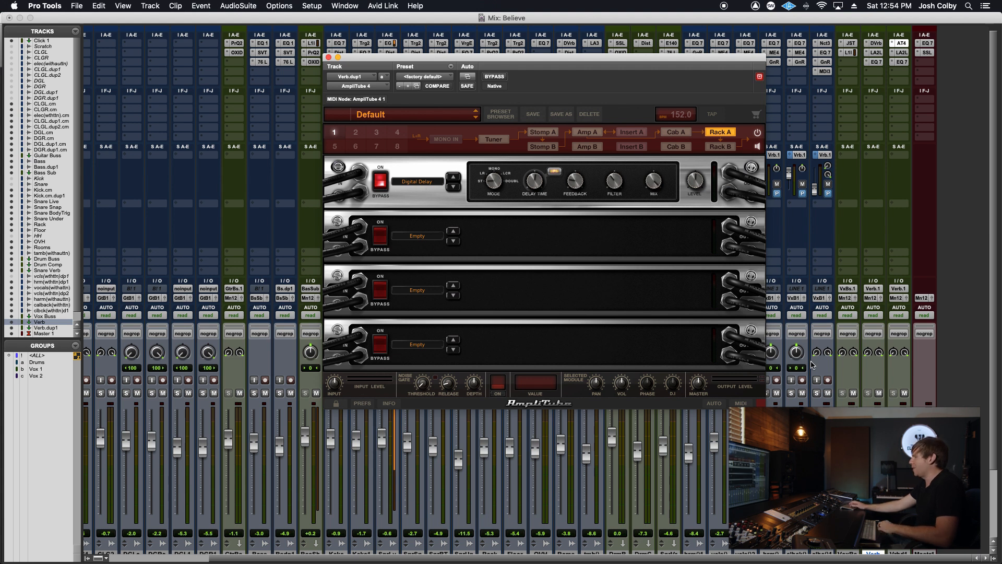
drag(613, 63, 514, 63)
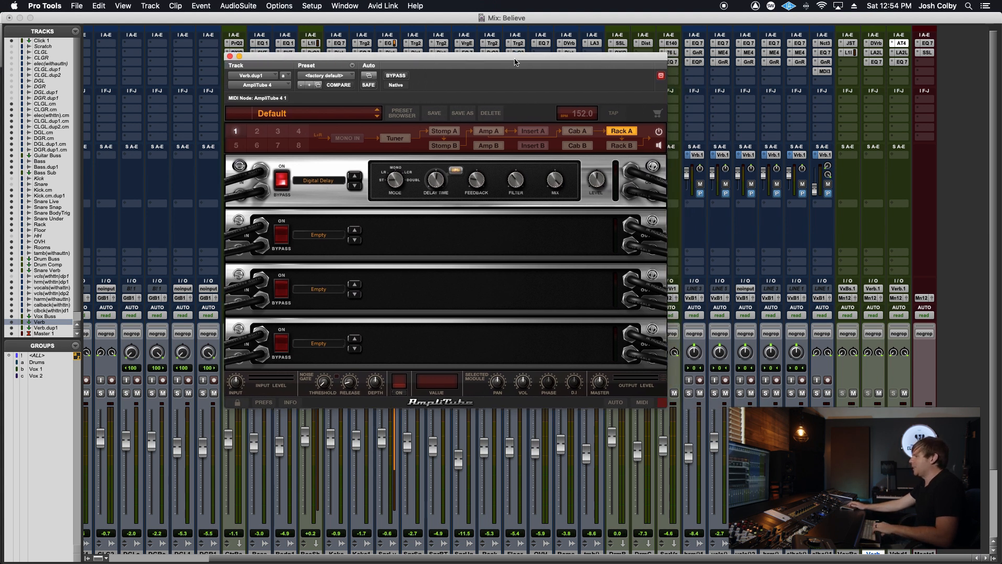
click(484, 131)
click(619, 132)
Play the mix to audition the AmpliTube reverb track with the callback and lead vocal soloed, ending with solos cleared and Verb unmuted.
key(space)
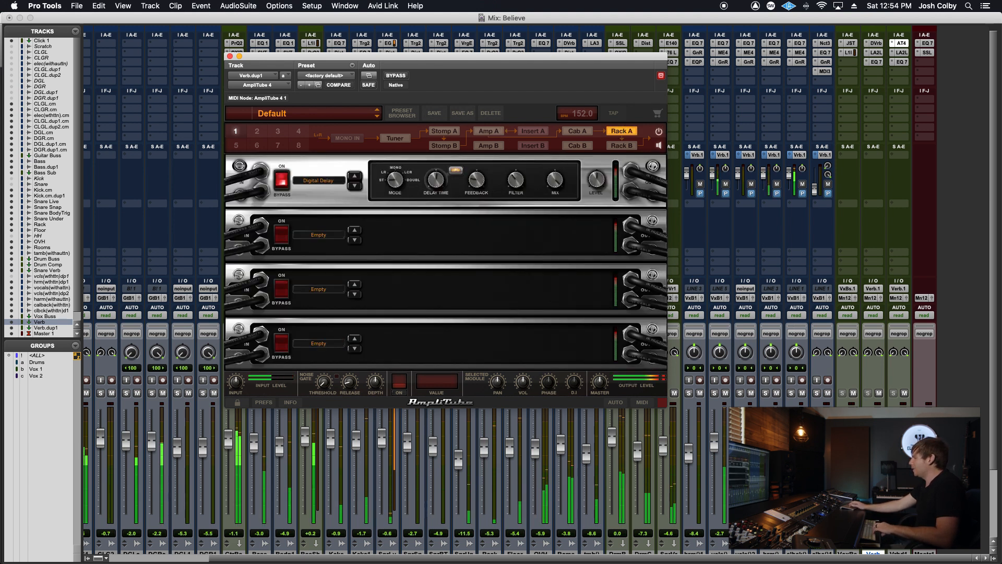
click(791, 393)
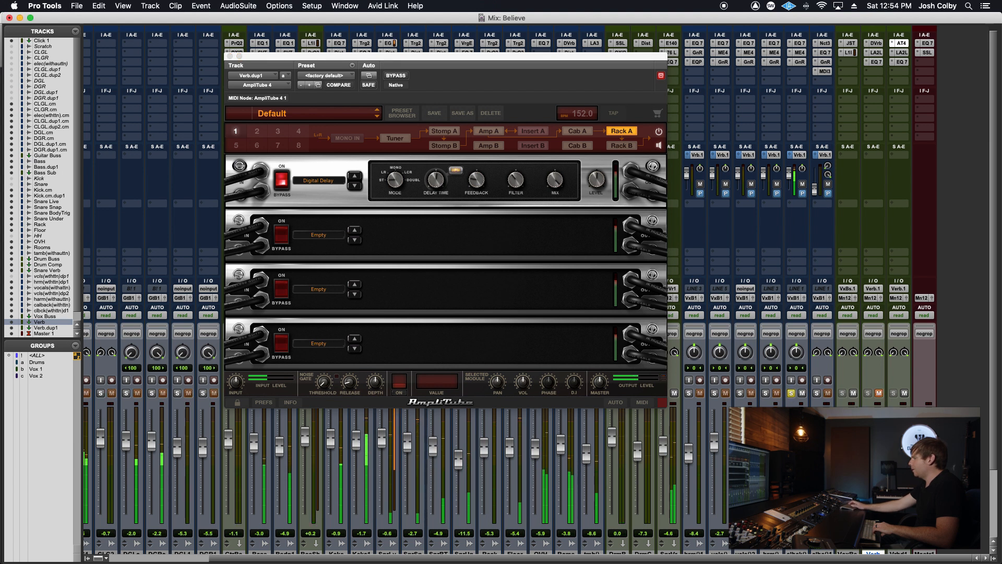
click(715, 393)
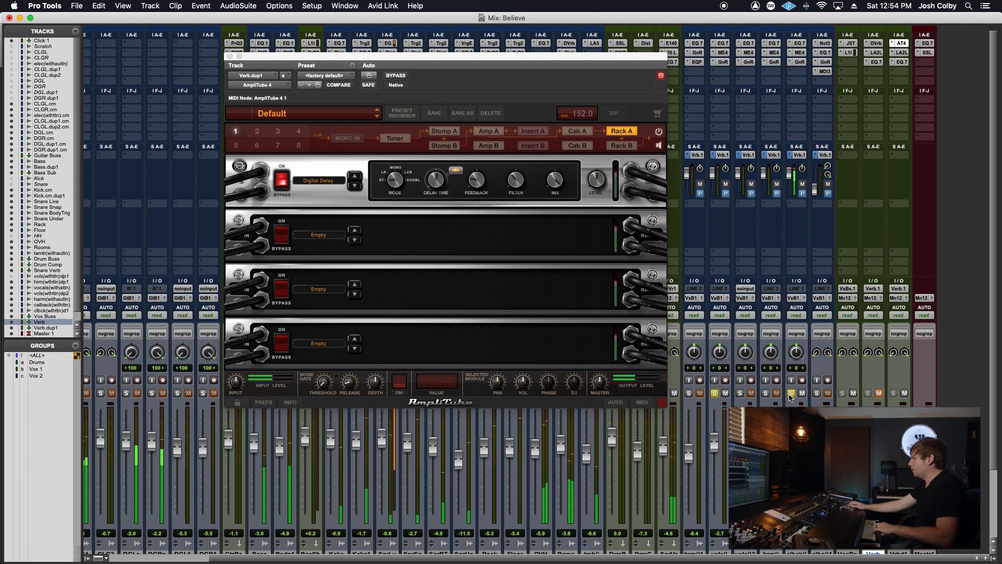
click(715, 393)
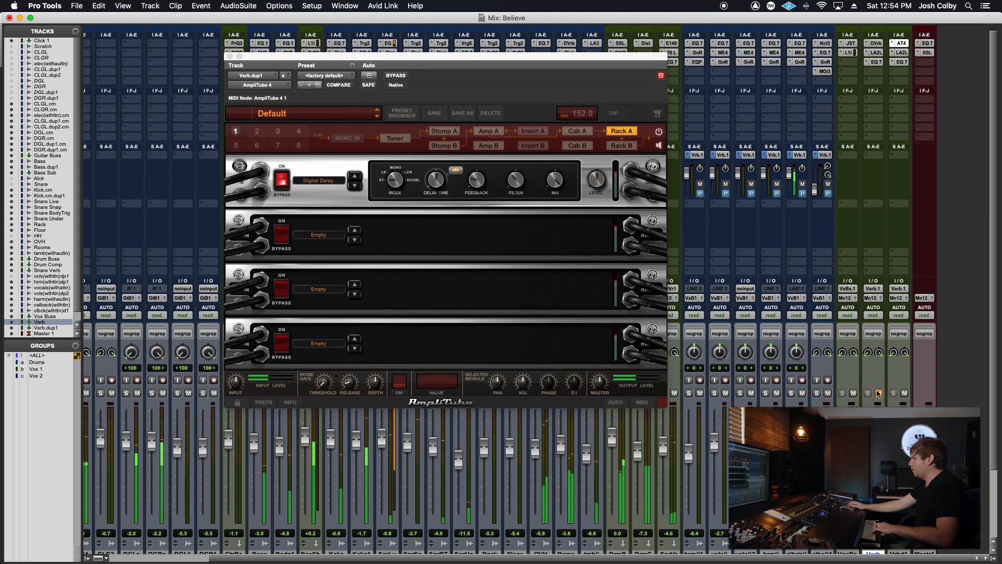
click(880, 393)
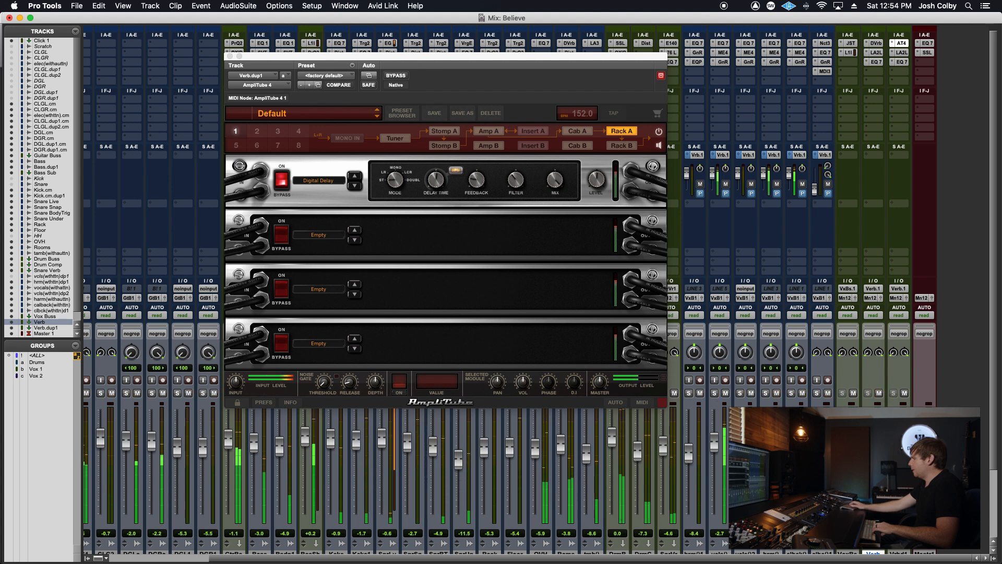
Close AmpliTube 4, view the vocal clips in the Edit window, and return to the Mix window.
click(231, 56)
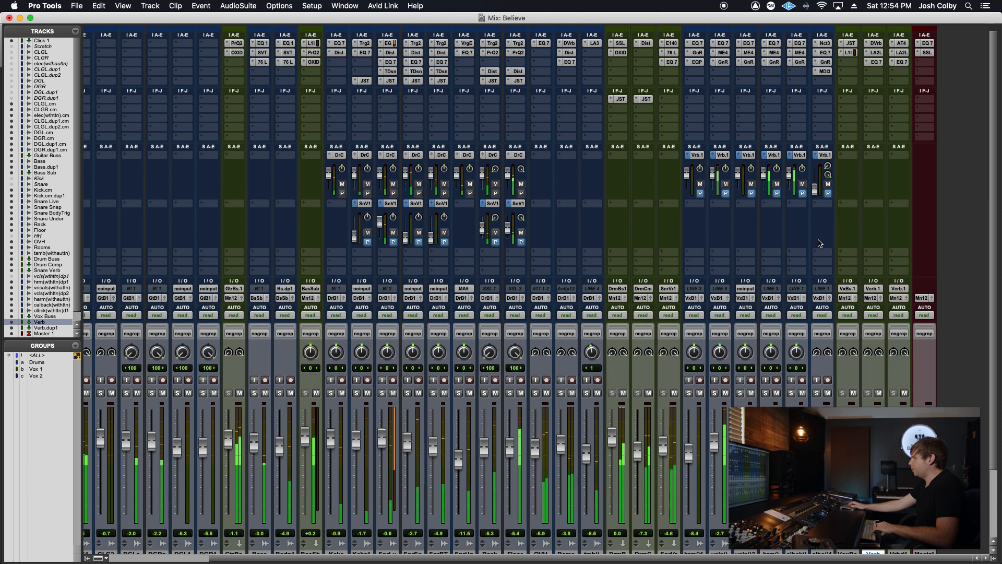
key(super+equal)
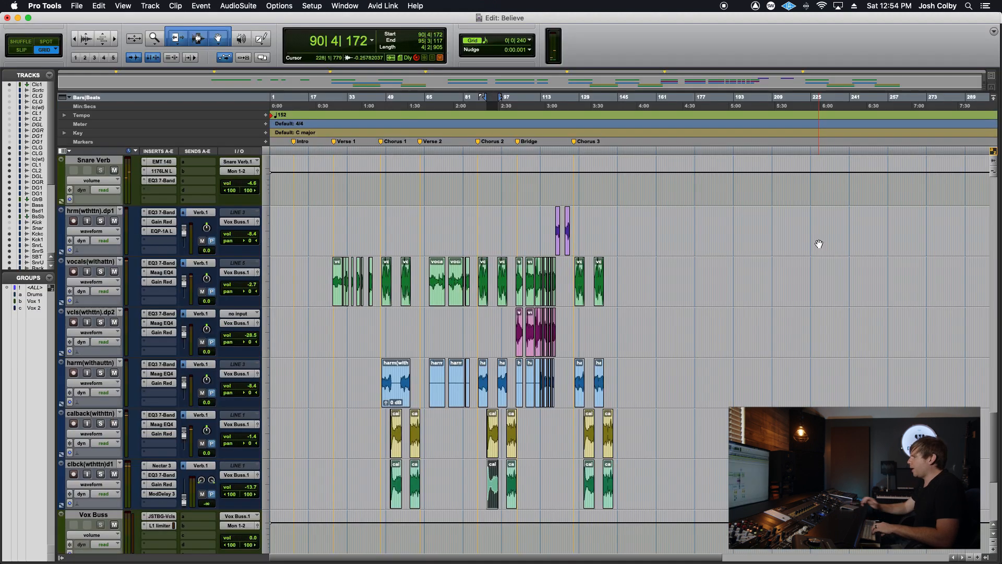
key(super+equal)
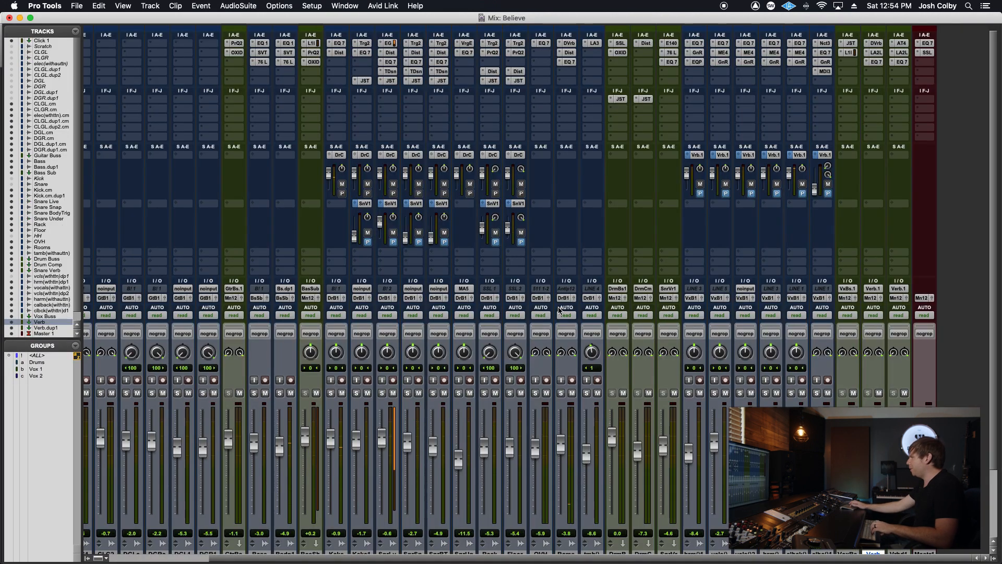